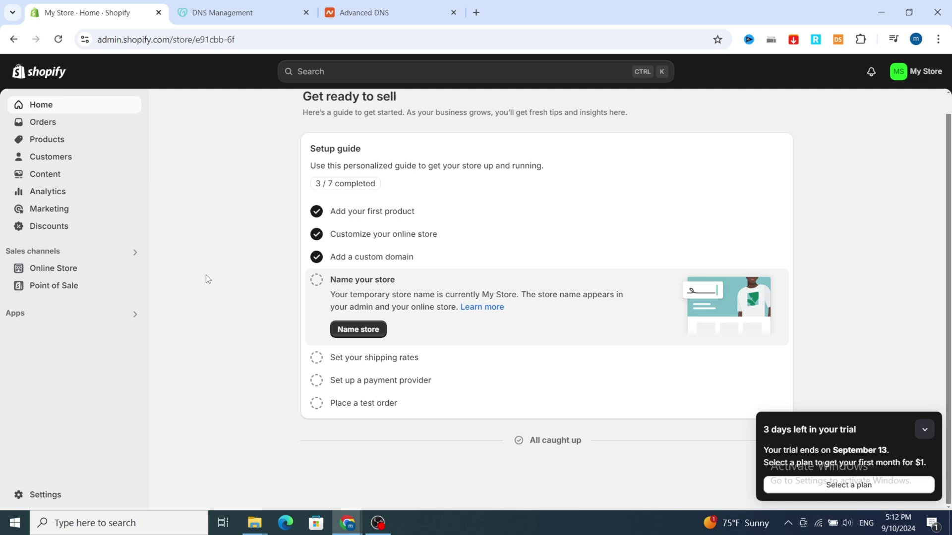
Step: Compare the GoDaddy and Namecheap DNS pages, then return to the Shopify admin
scroll(336, 329, "up", 1)
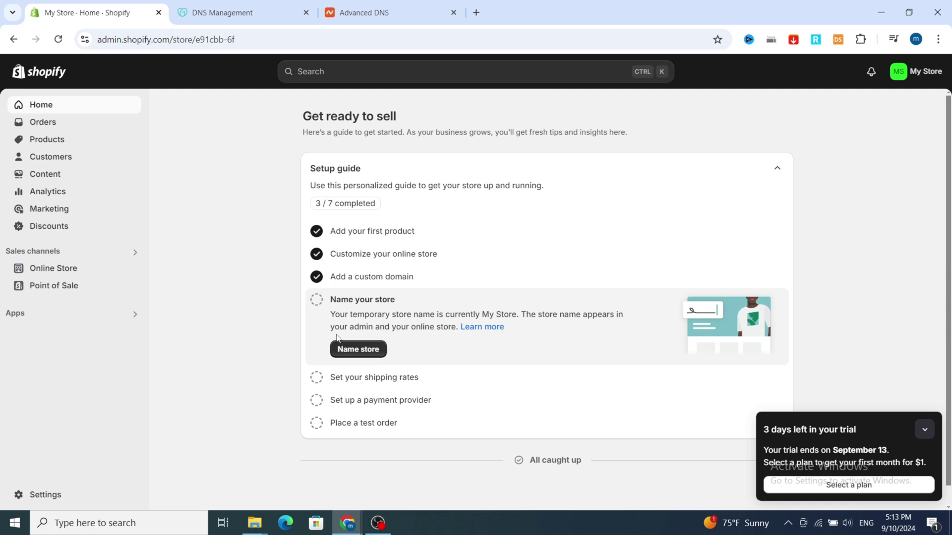
scroll(270, 311, "down", 1)
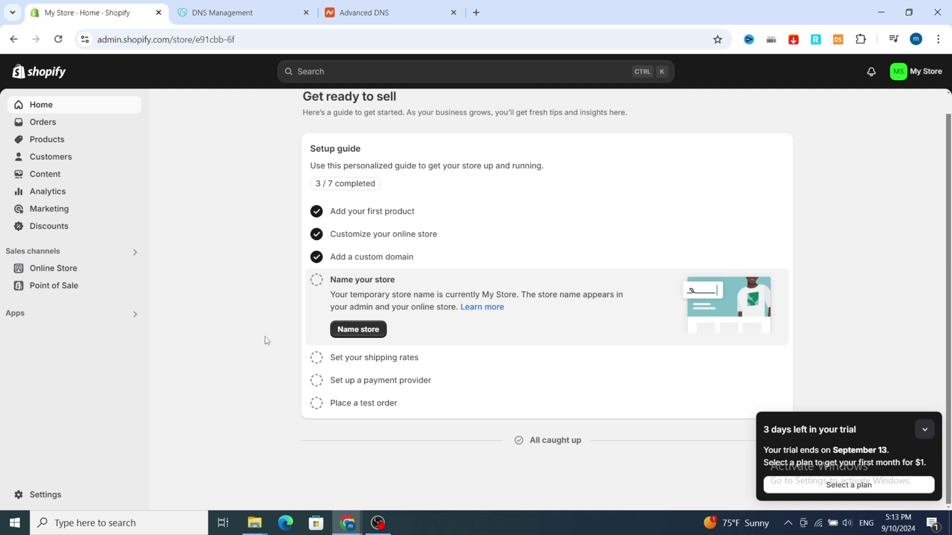
scroll(266, 335, "up", 1)
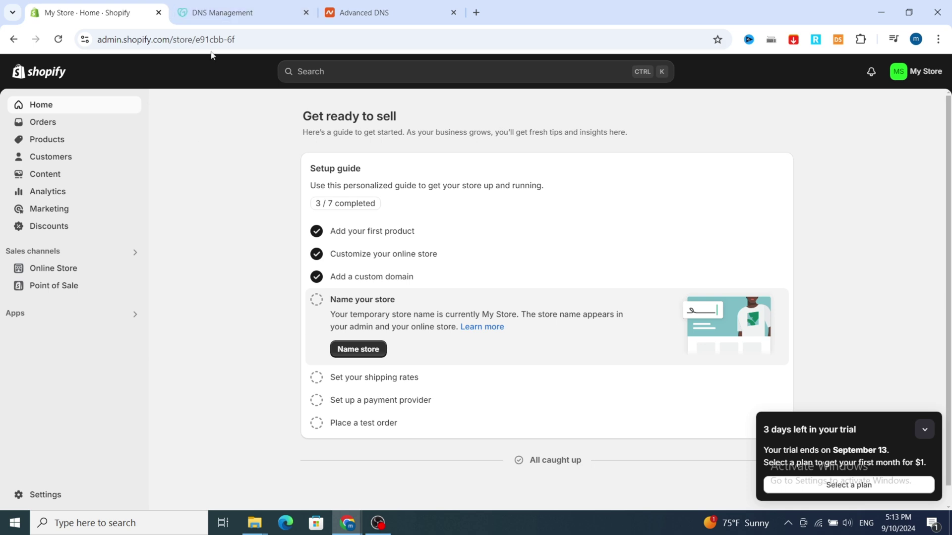
left_click(213, 13)
left_click(381, 10)
left_click(288, 15)
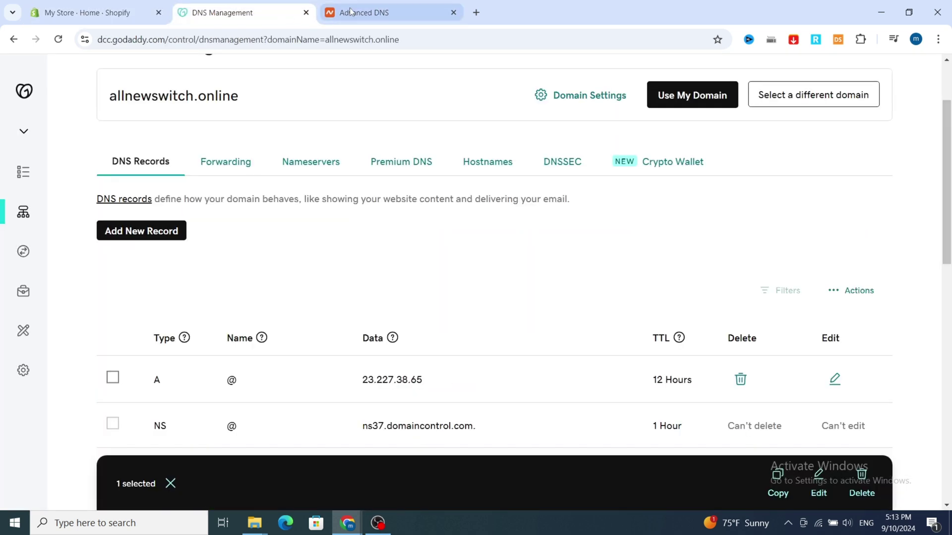
left_click(351, 11)
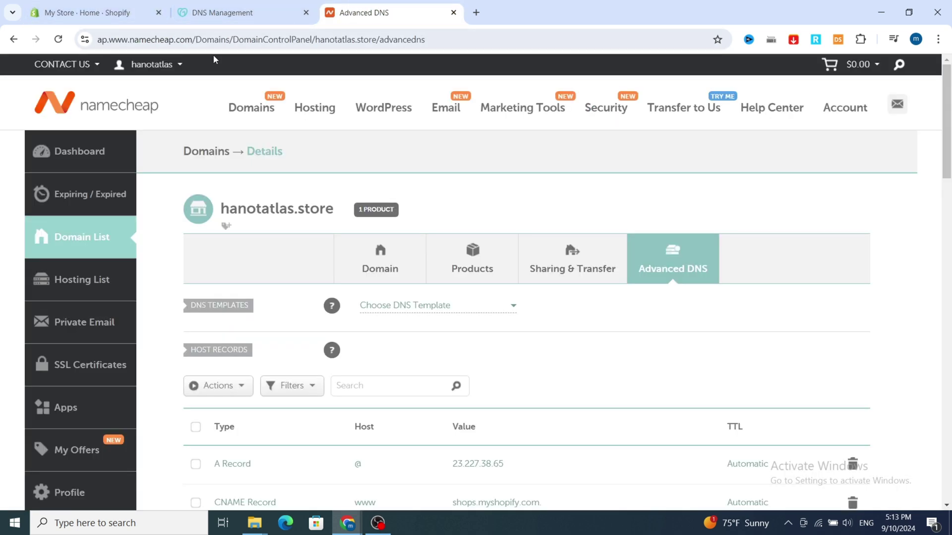
left_click(238, 13)
left_click(87, 15)
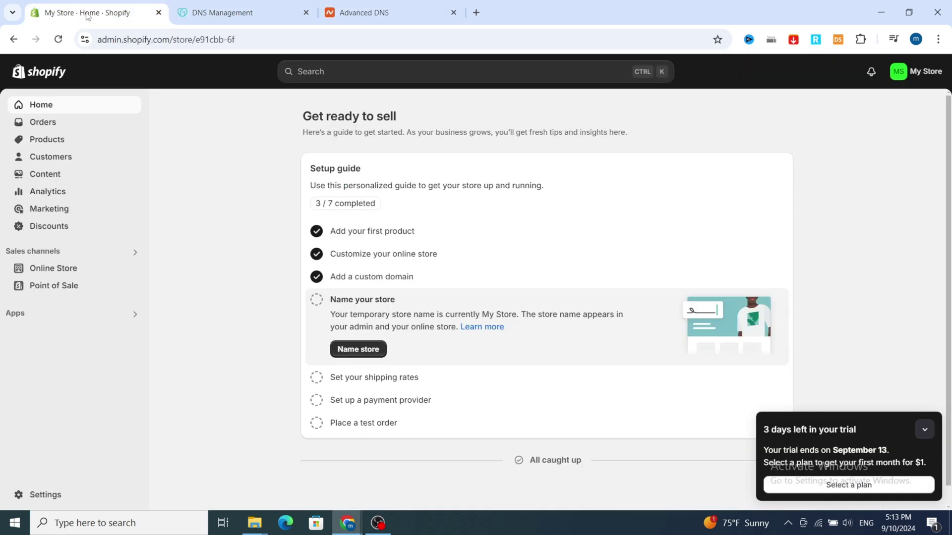
left_click(238, 13)
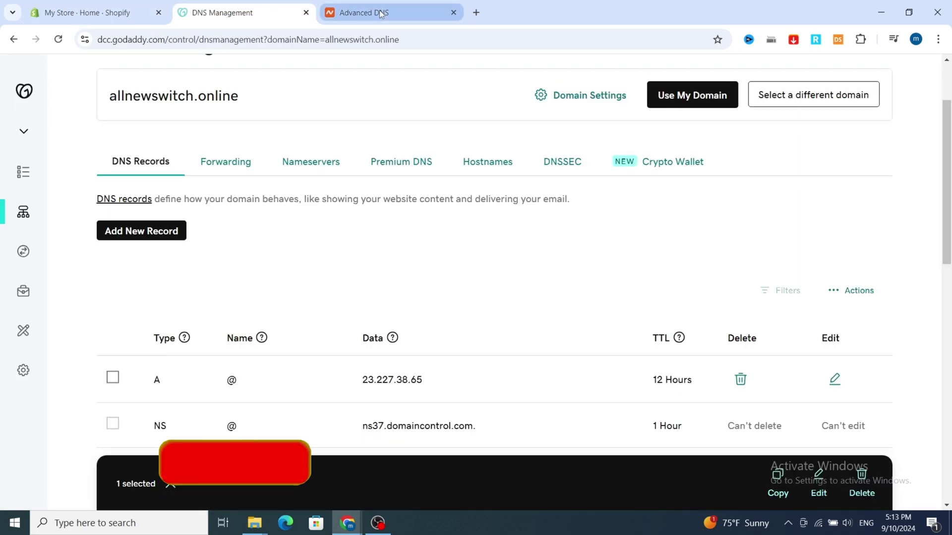
left_click(357, 12)
left_click(222, 14)
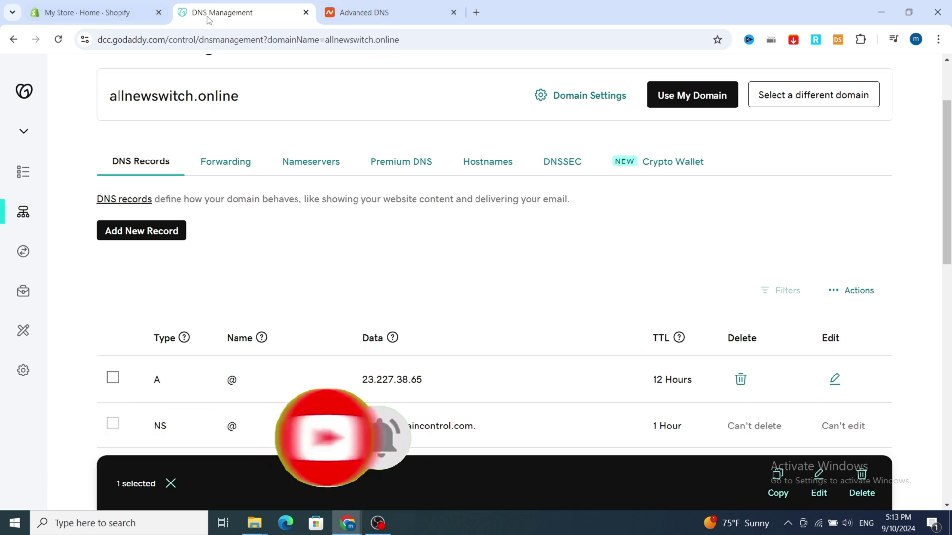
left_click(341, 18)
left_click(90, 13)
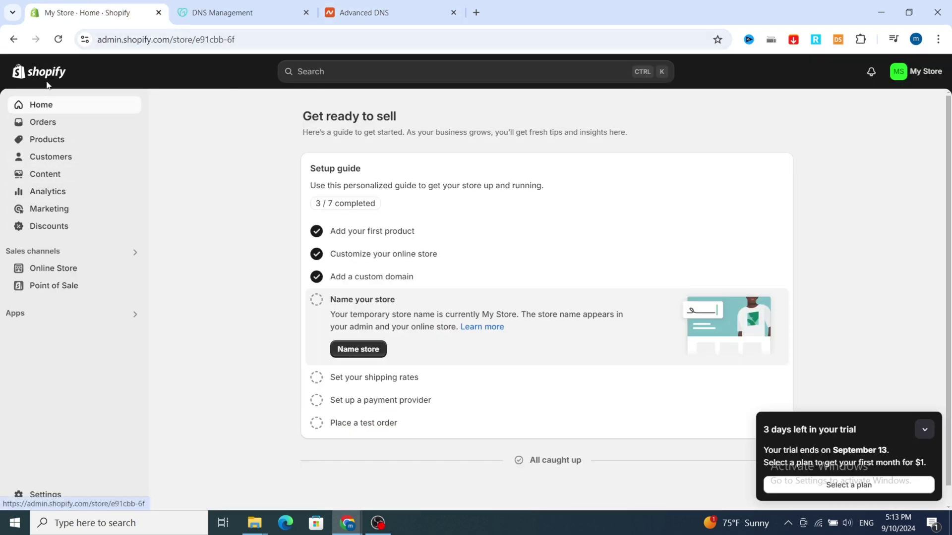
Step: Go to Settings › Domains and start connecting an existing domain
left_click(23, 495)
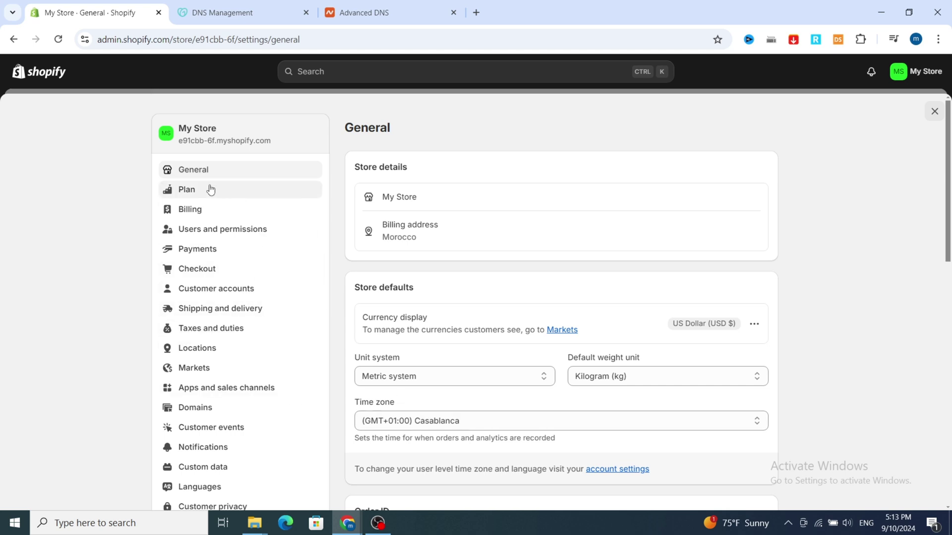
left_click(183, 410)
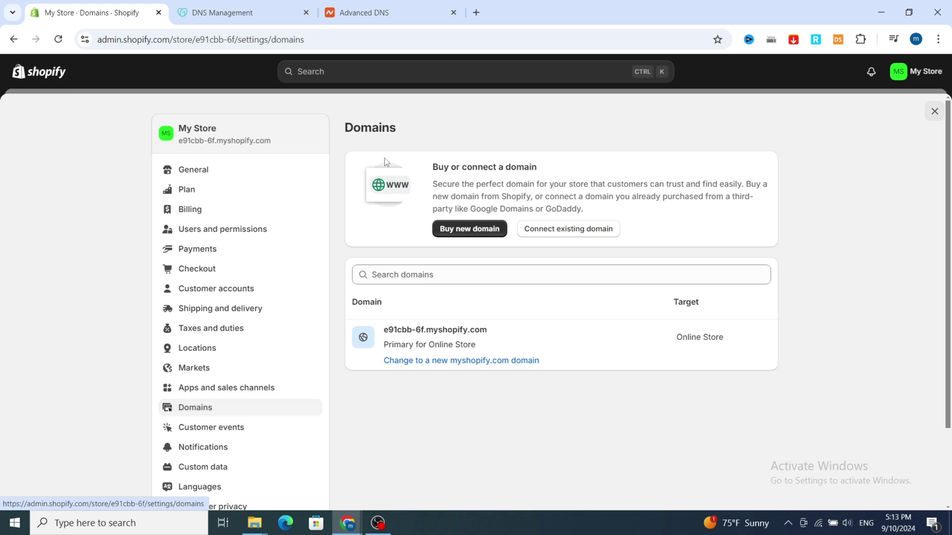
left_click(567, 231)
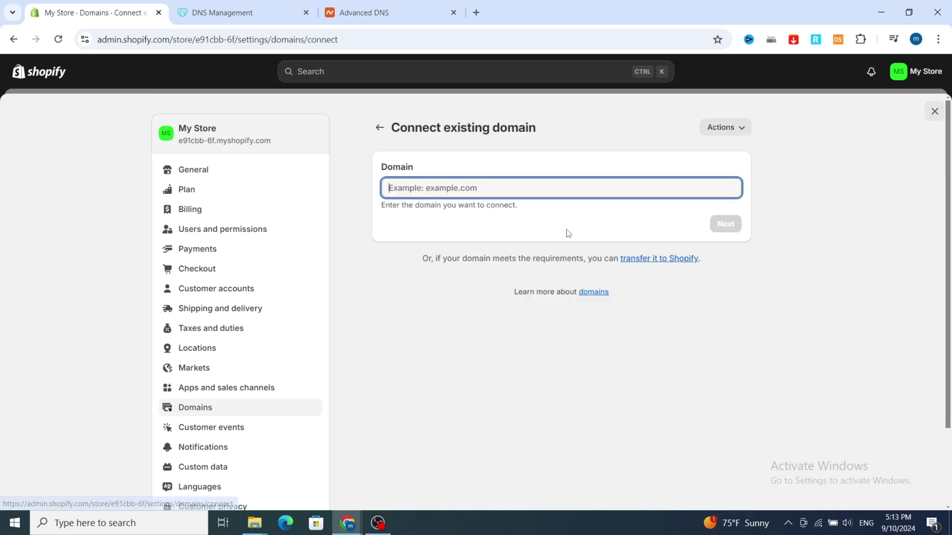
left_click(237, 14)
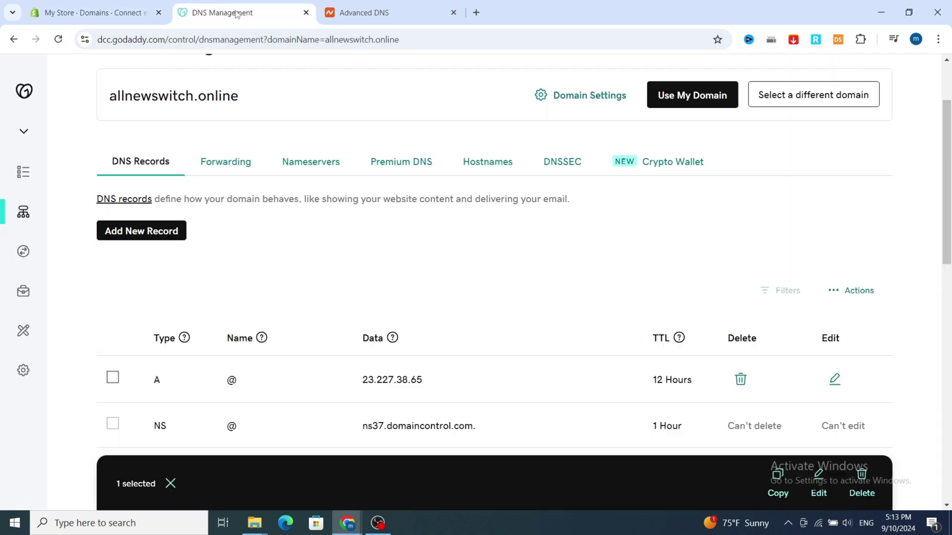
scroll(195, 166, "up", 2)
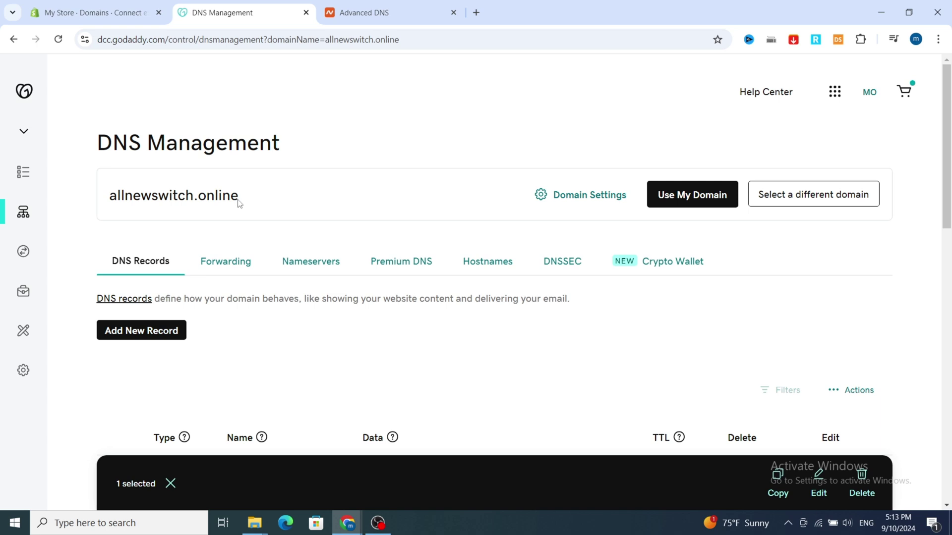
left_click_drag(239, 202, 111, 213)
key("ctrl+c")
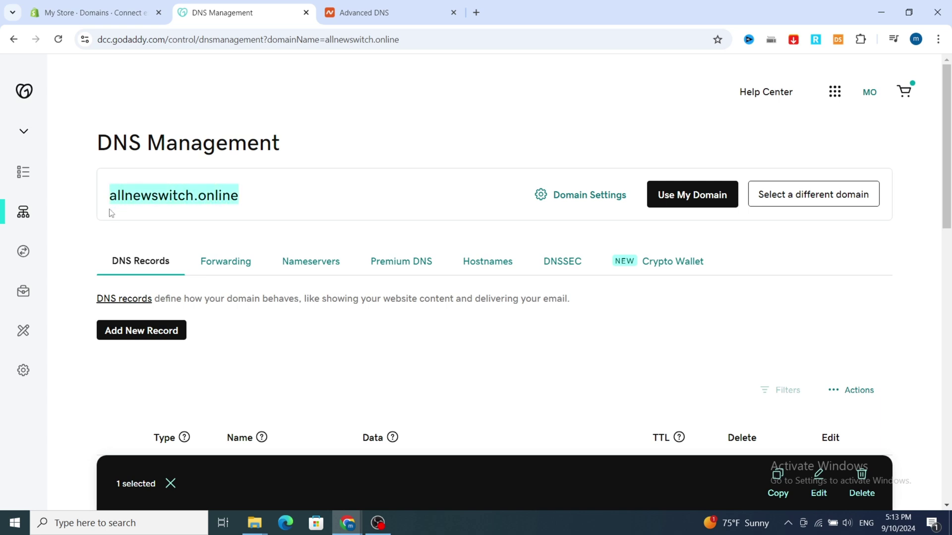
left_click(92, 13)
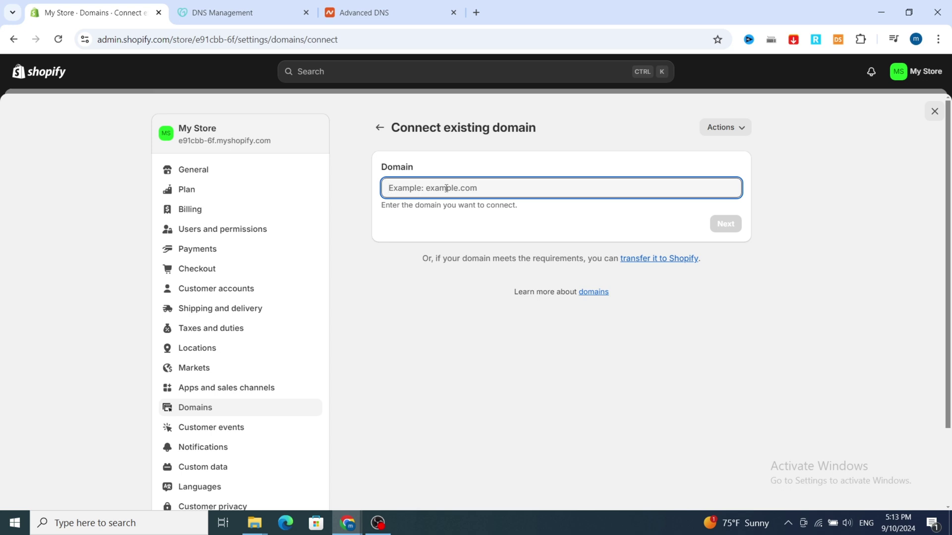
type("w")
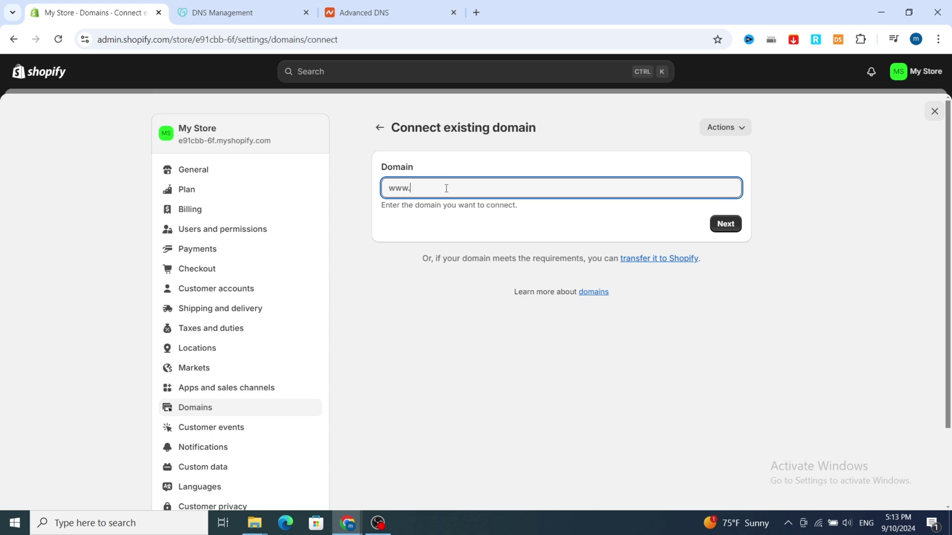
type("ww.")
key("ctrl+v")
left_click(727, 223)
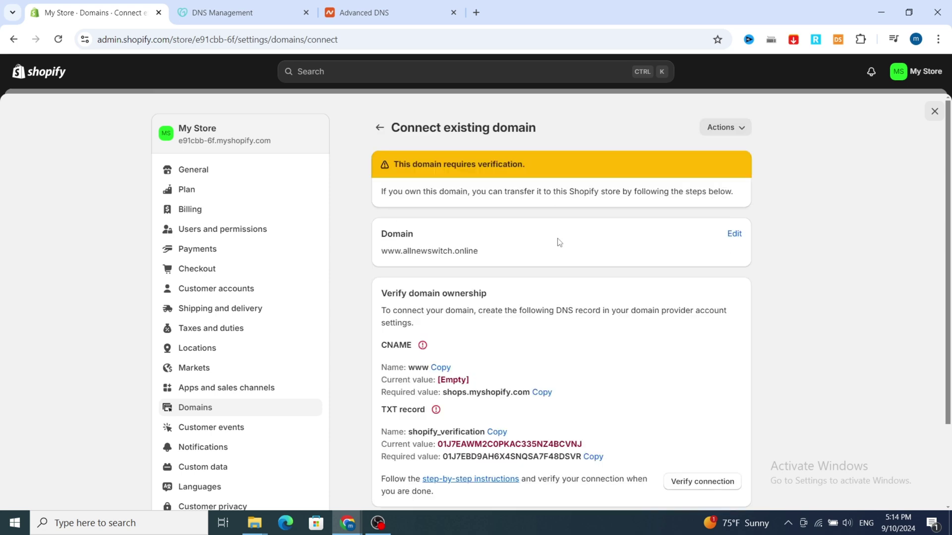
scroll(347, 181, "down", 2)
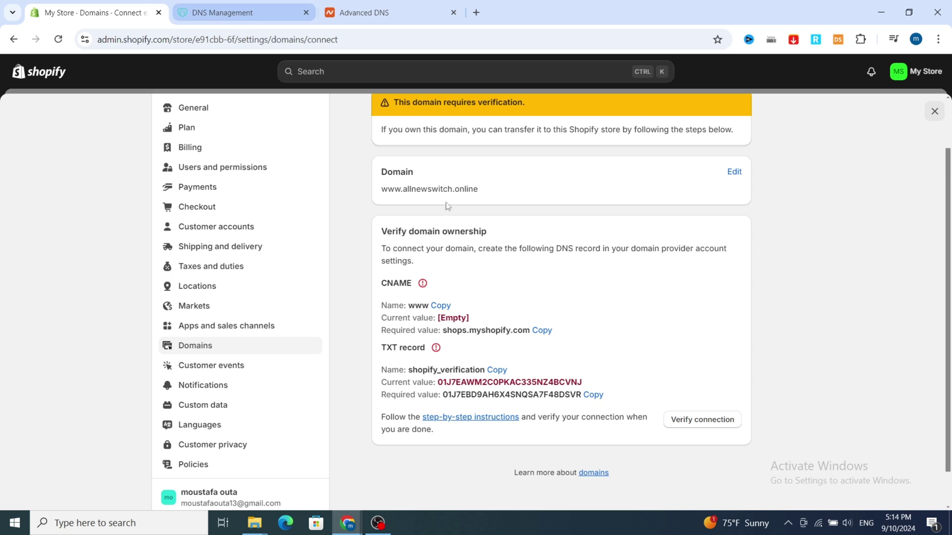
scroll(417, 317, "down", 1)
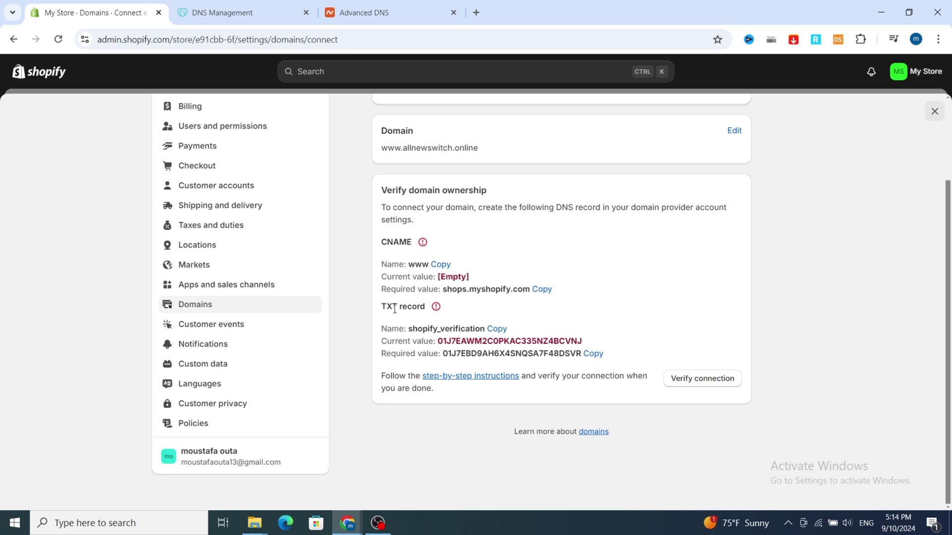
left_click(214, 14)
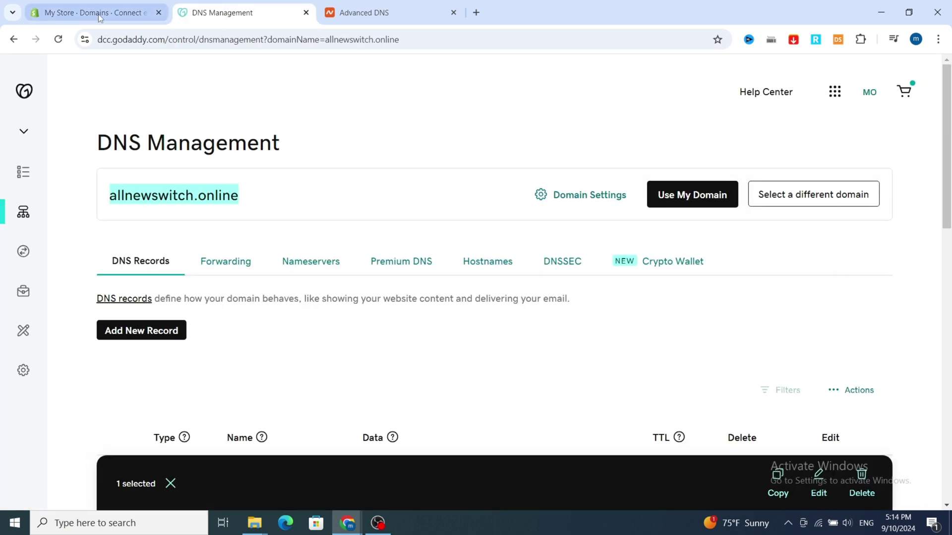
Step: Reload GoDaddy's DNS page for allnewswitch.online and scroll to its A, NS, SOA and TXT records
left_click(364, 13)
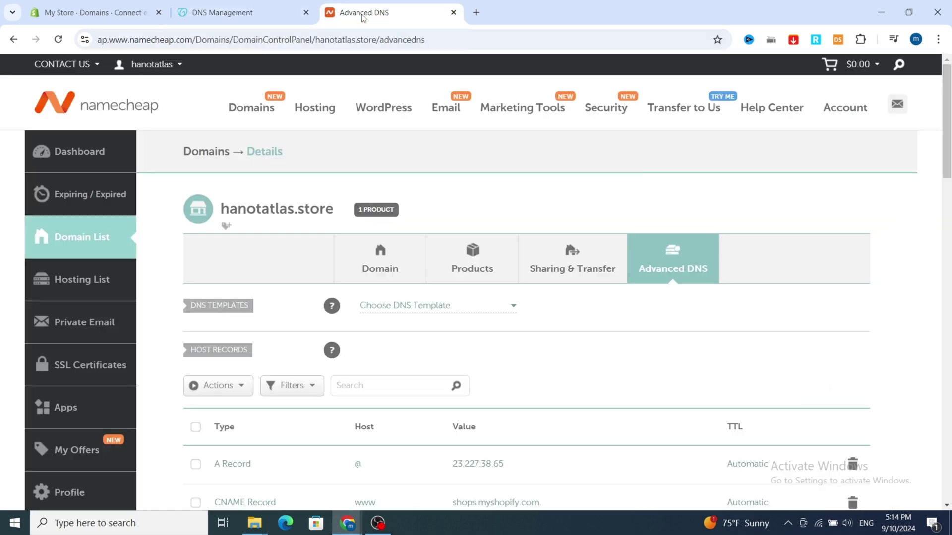
left_click(245, 20)
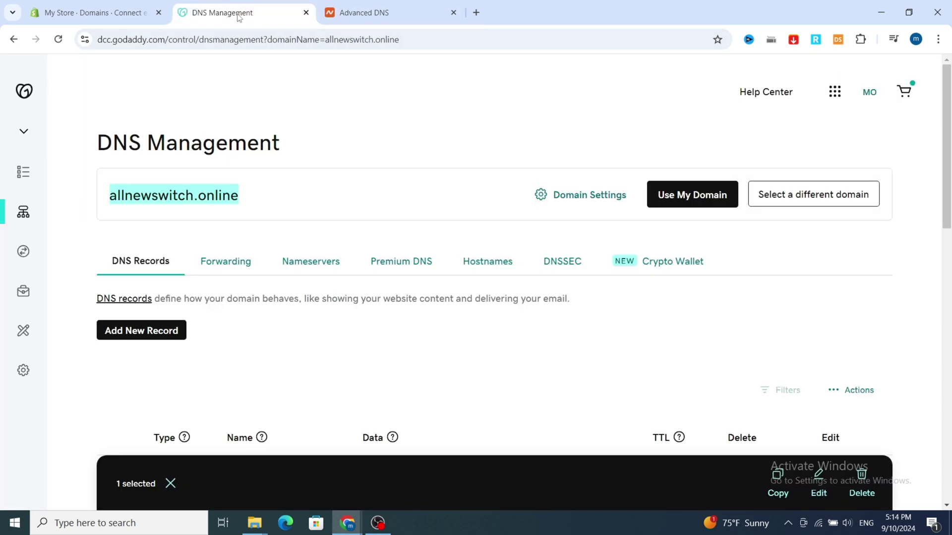
scroll(410, 259, "down", 2)
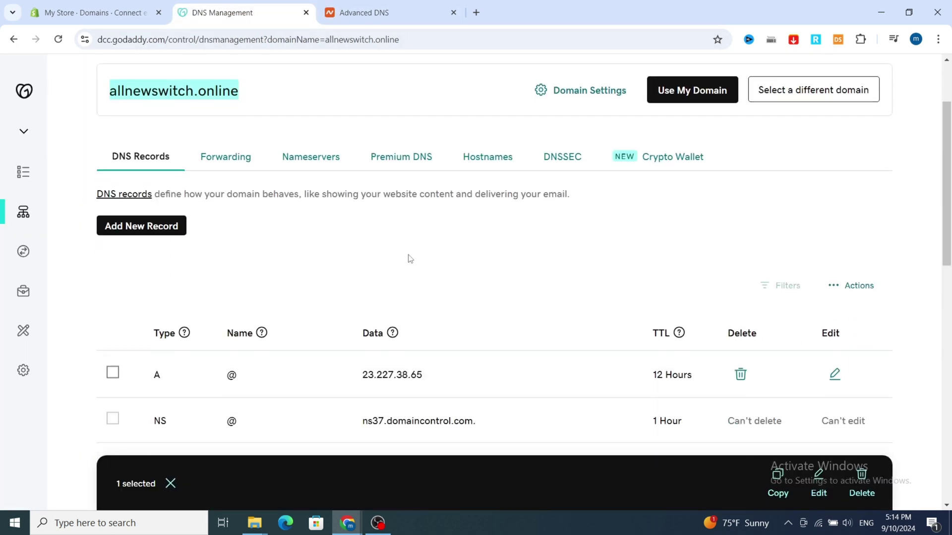
scroll(410, 259, "up", 2)
mouse_move(113, 253)
left_click(78, 223)
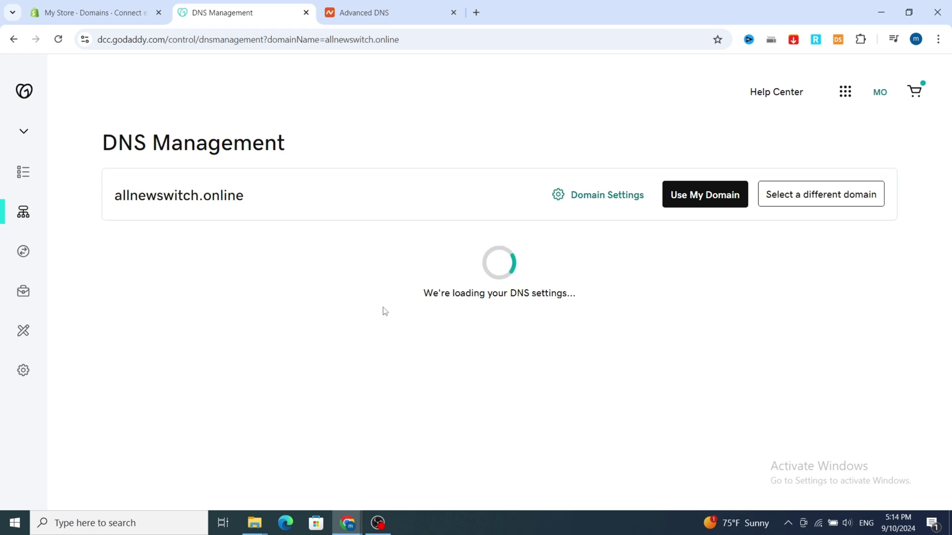
scroll(801, 339, "down", 5)
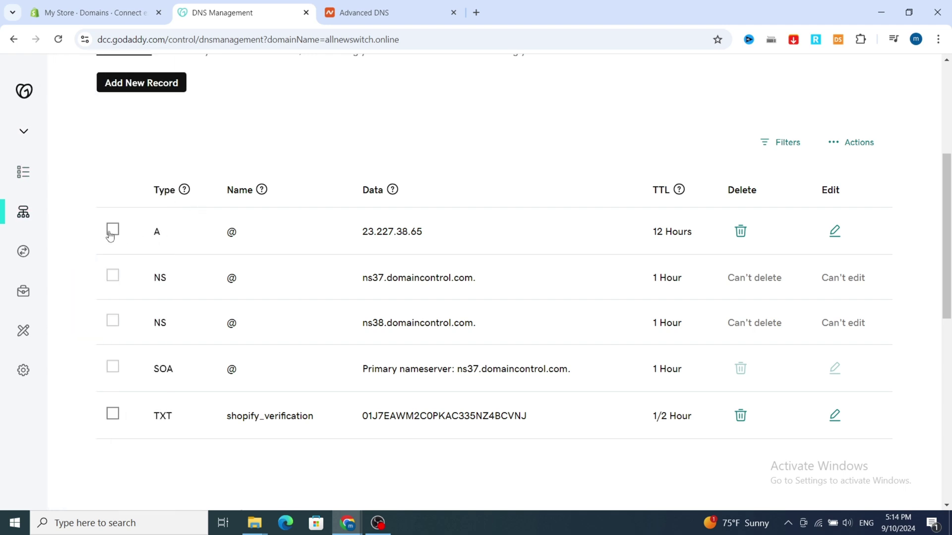
Step: Delete the A record pointing to 23.227.38.65 and the shopify_verification TXT record
left_click(110, 231)
left_click(114, 416)
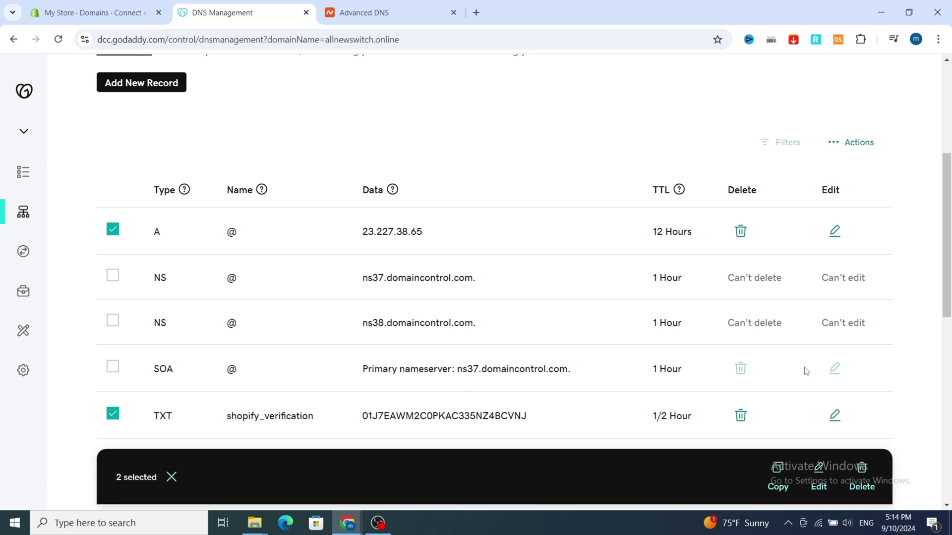
left_click(741, 232)
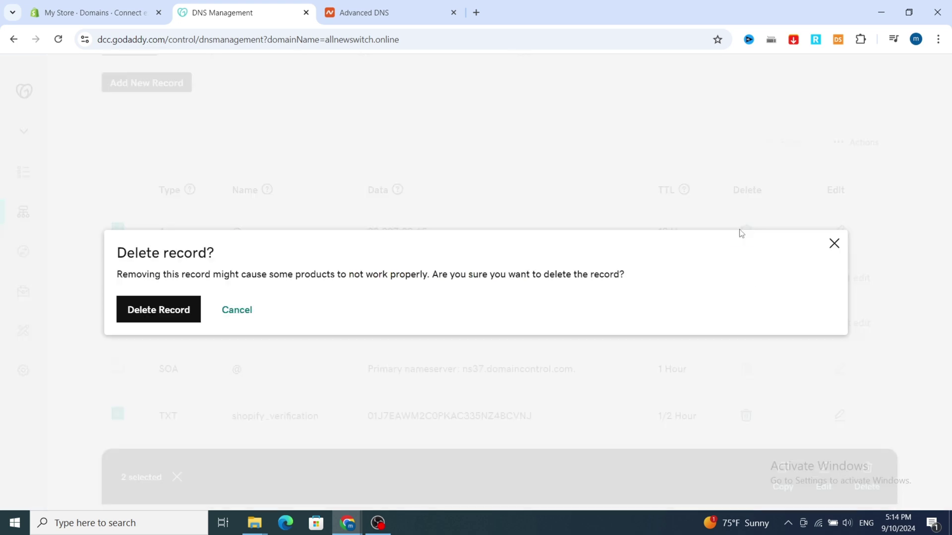
left_click(159, 318)
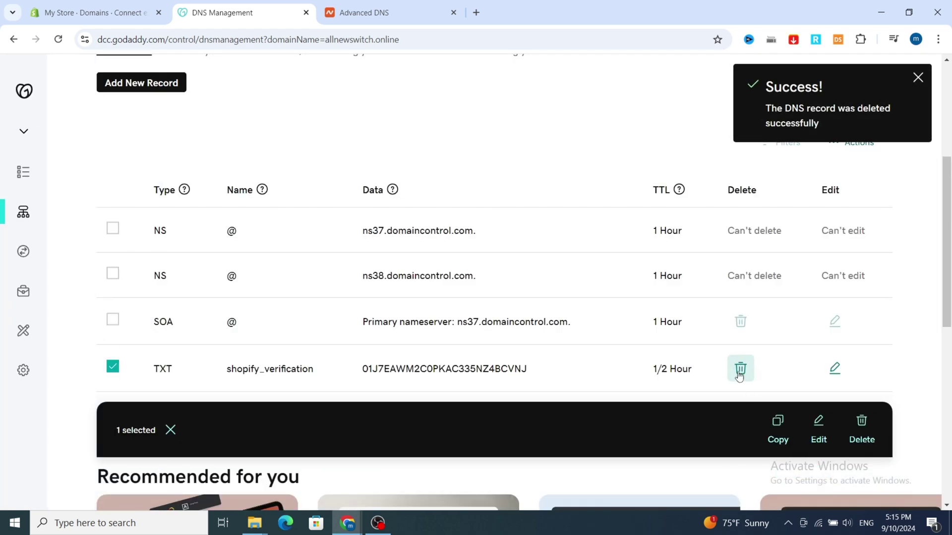
left_click(739, 371)
left_click(173, 314)
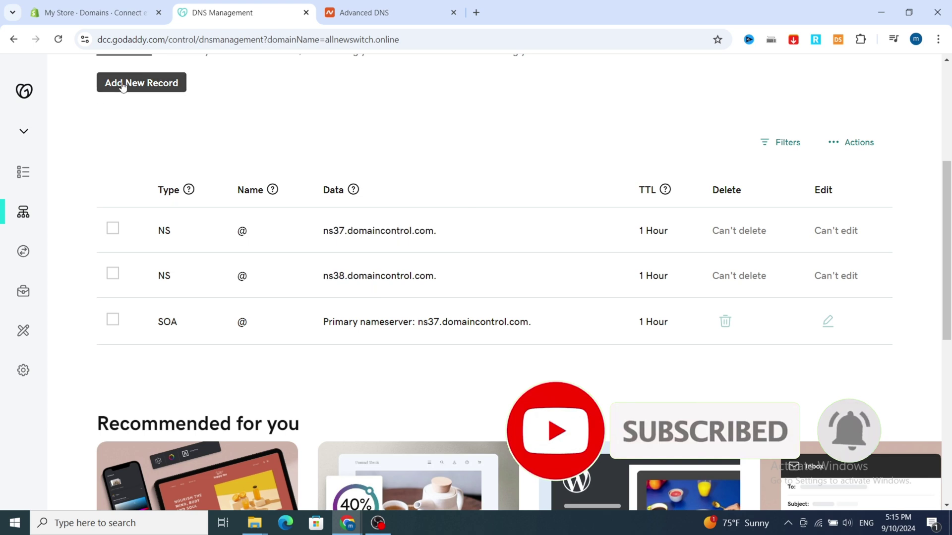
Step: Start a new GoDaddy DNS record and set its type to CNAME
left_click(127, 85)
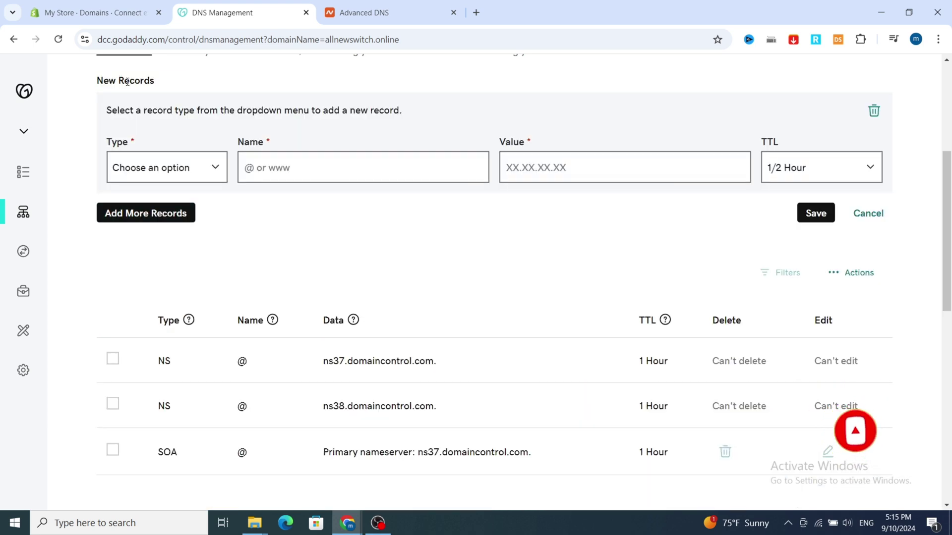
left_click(139, 10)
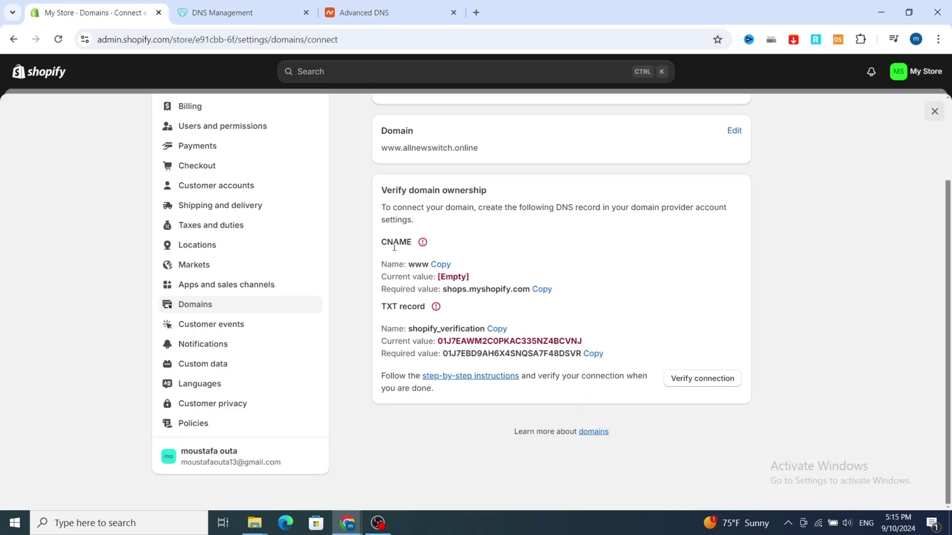
left_click(224, 7)
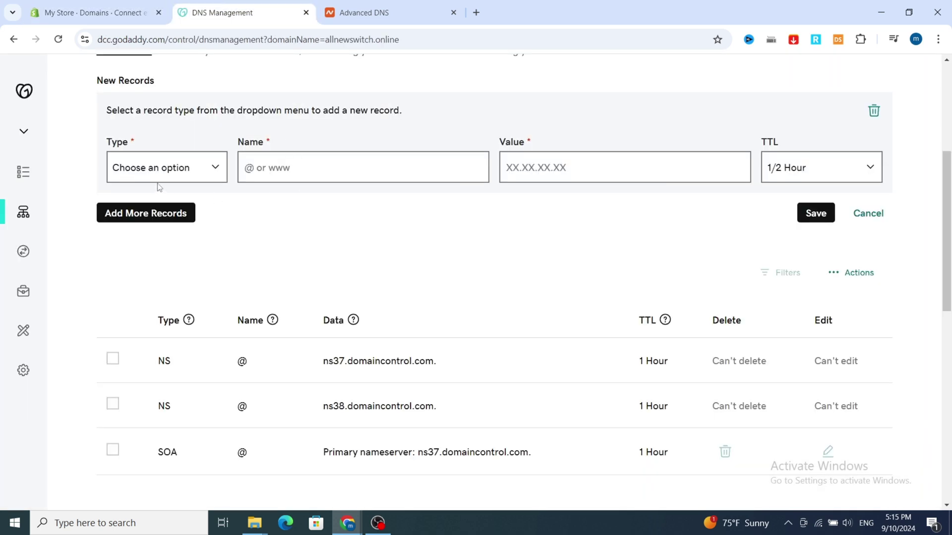
left_click(177, 169)
left_click(130, 243)
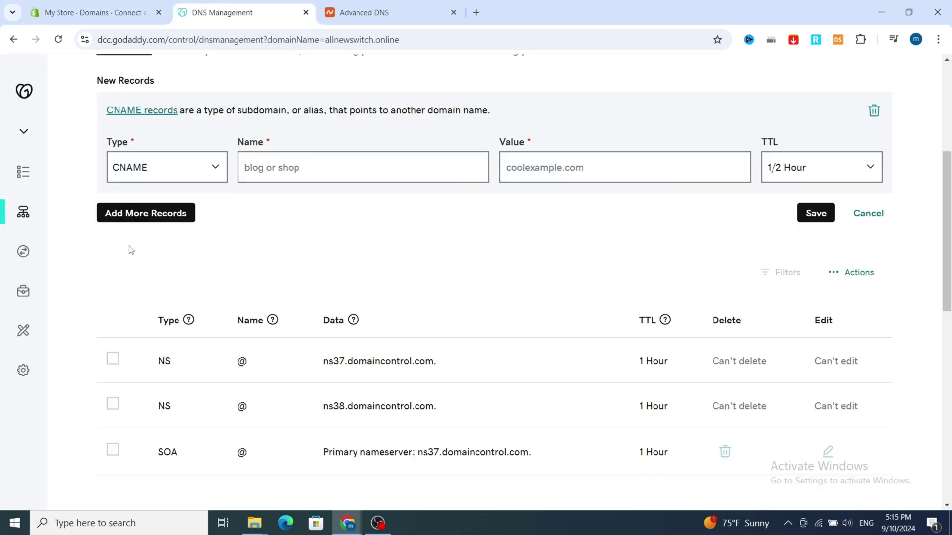
Step: Fill in the CNAME name www and value shops.myshopify.com, copied from Shopify
left_click(87, 9)
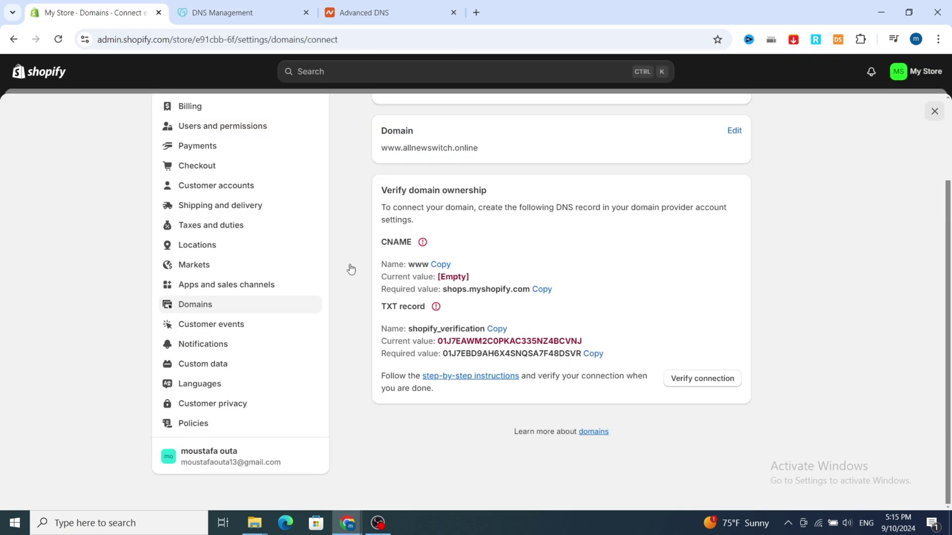
left_click(441, 265)
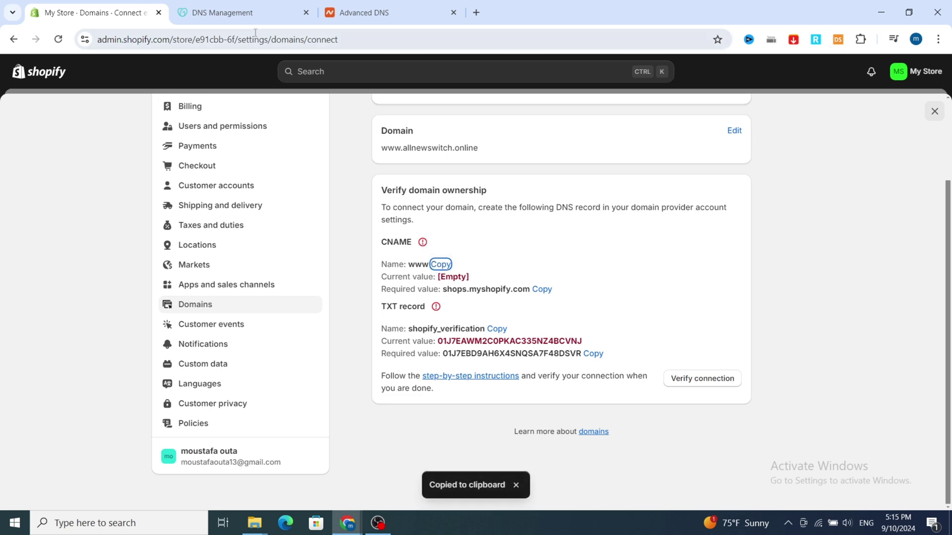
left_click(256, 14)
left_click(402, 175)
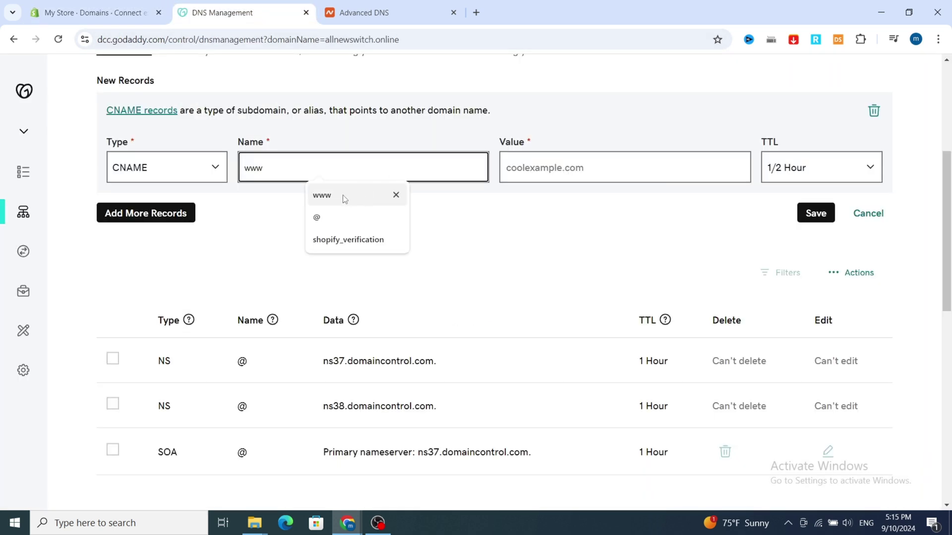
left_click(322, 195)
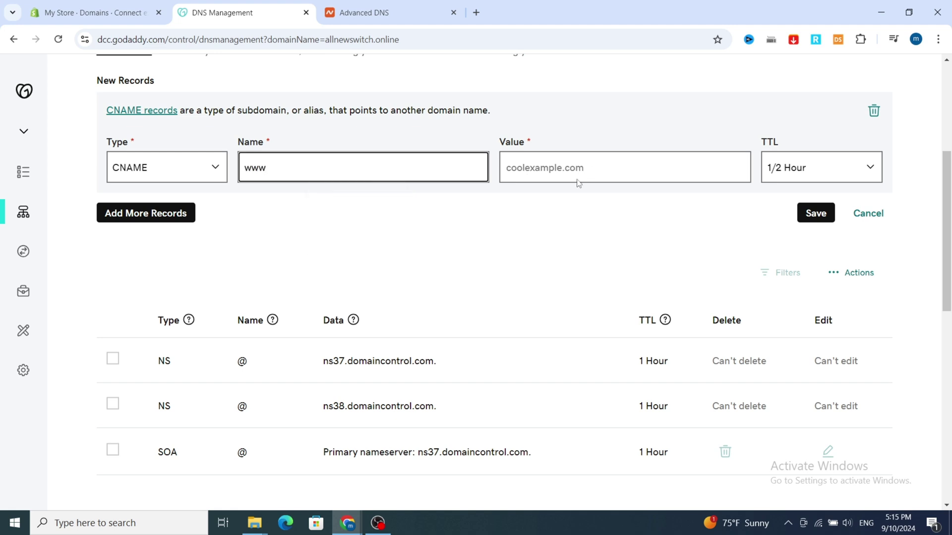
left_click(89, 12)
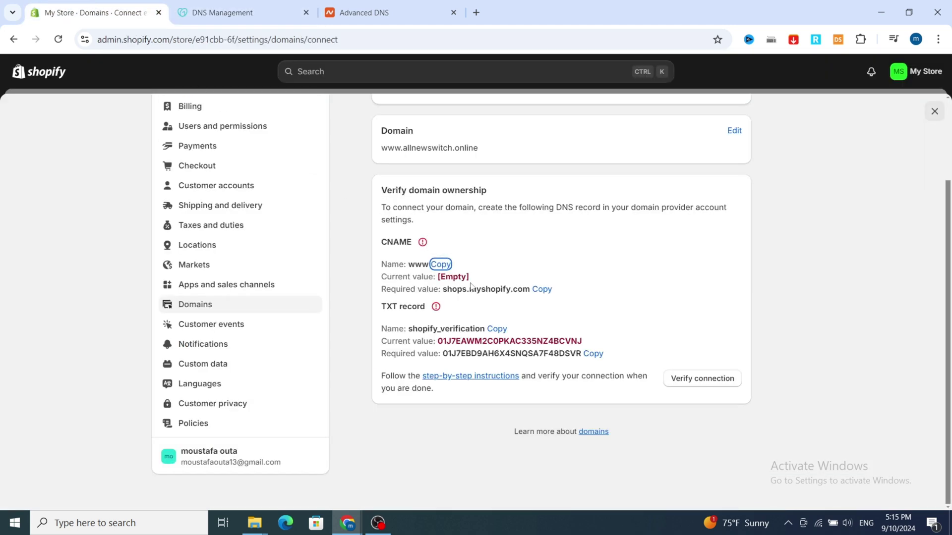
left_click(542, 289)
left_click(261, 10)
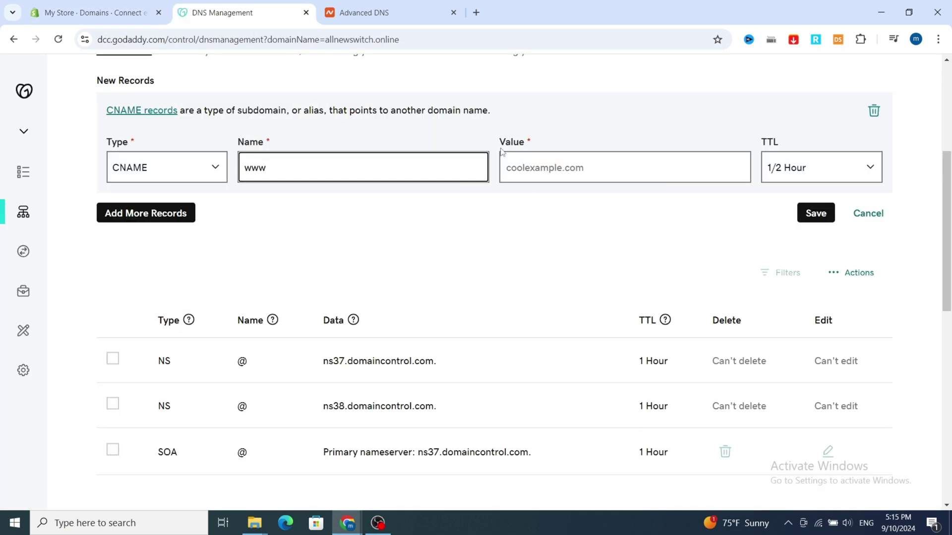
left_click(519, 167)
left_click(606, 193)
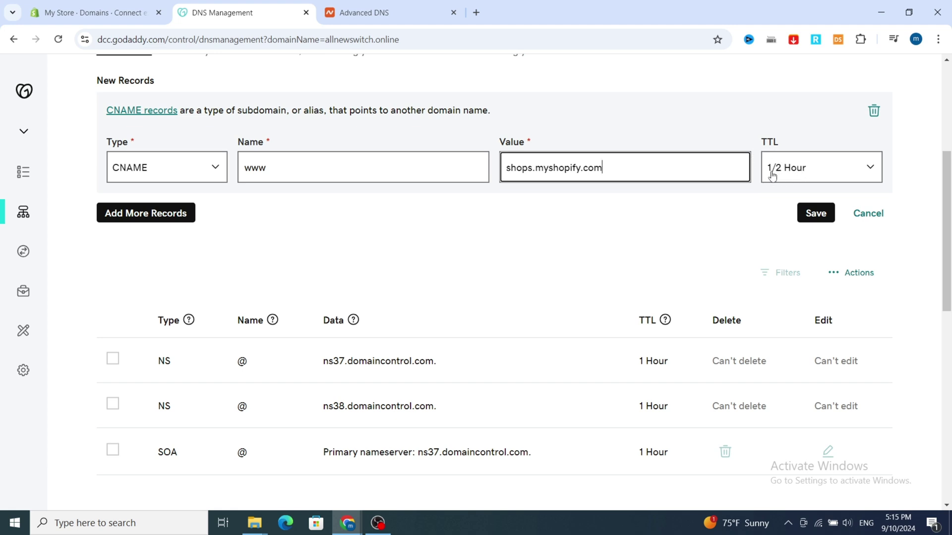
Step: Set the CNAME's TTL to 1/2 Hour and save the record
left_click(843, 176)
left_click(780, 206)
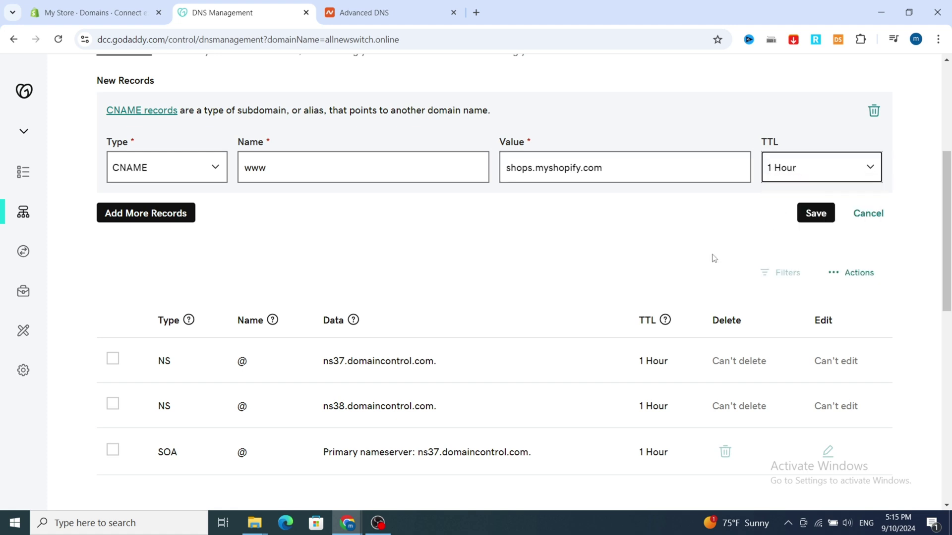
left_click(810, 167)
left_click(788, 184)
left_click(79, 17)
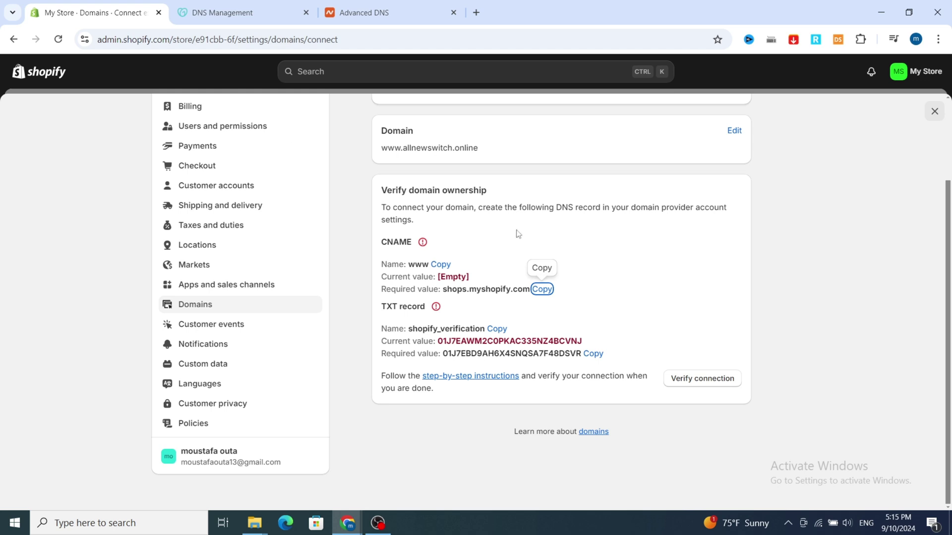
left_click(276, 12)
left_click(807, 214)
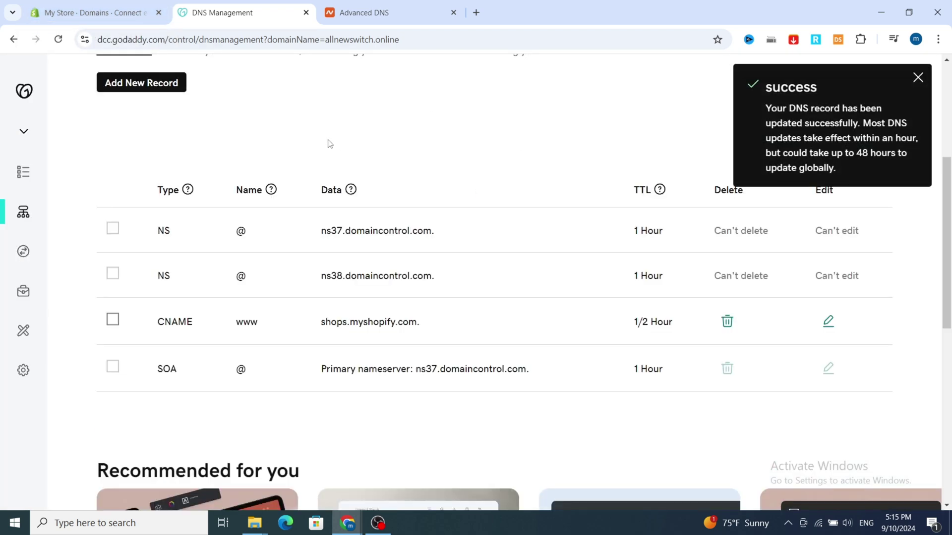
Step: Add a new TXT record named shopify_verification, copied from Shopify
scroll(154, 99, "up", 2)
left_click(149, 145)
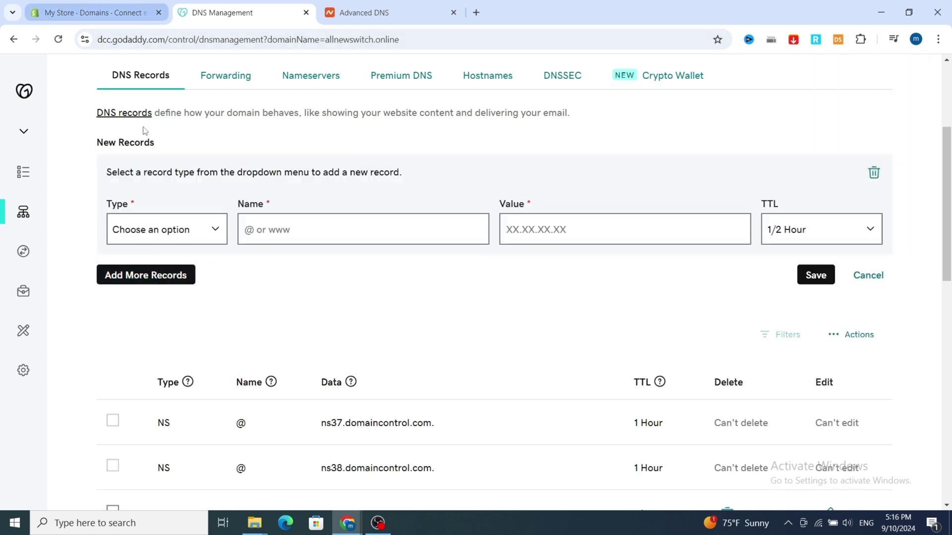
left_click(162, 232)
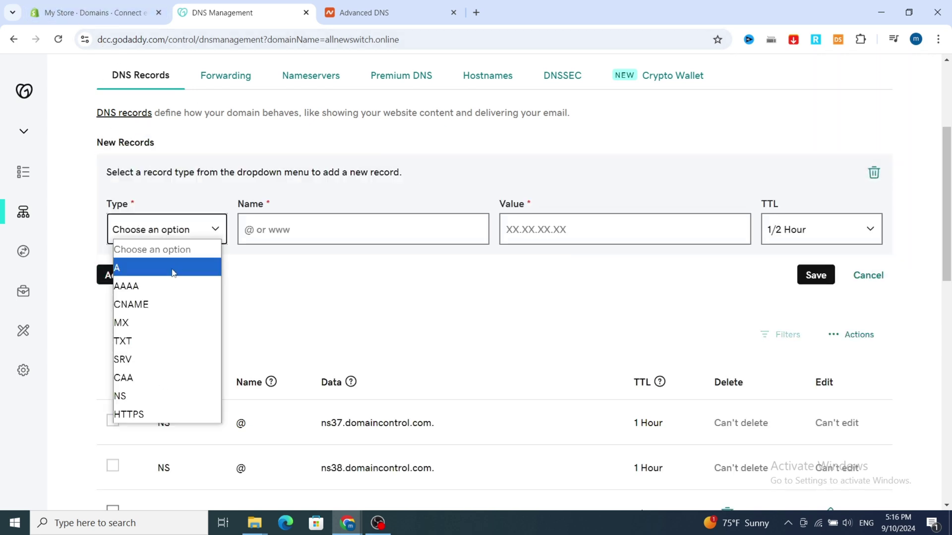
left_click(123, 341)
left_click(89, 12)
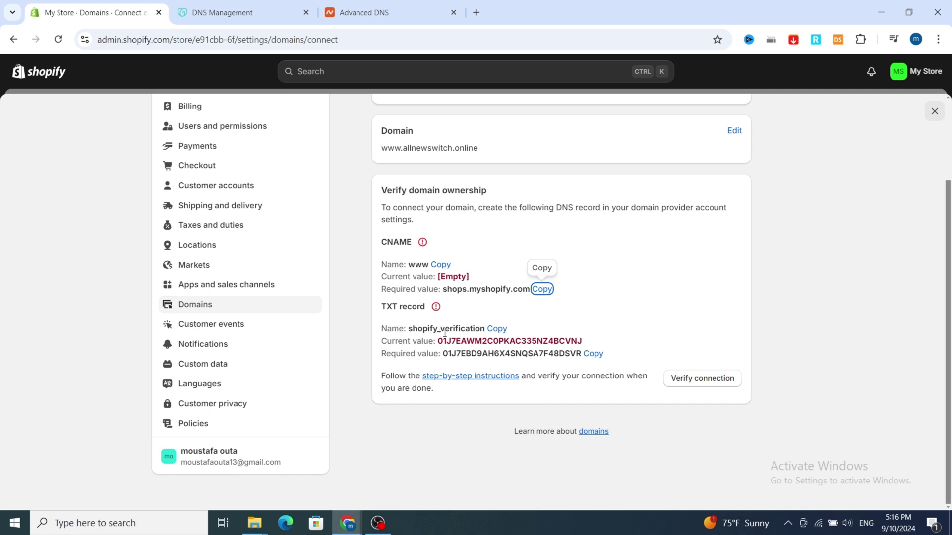
left_click(497, 329)
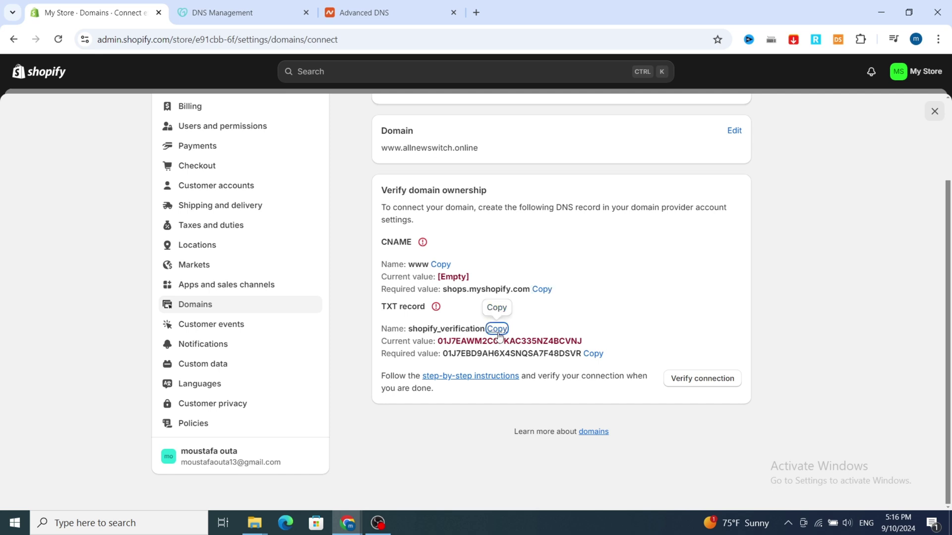
left_click(238, 12)
left_click(308, 227)
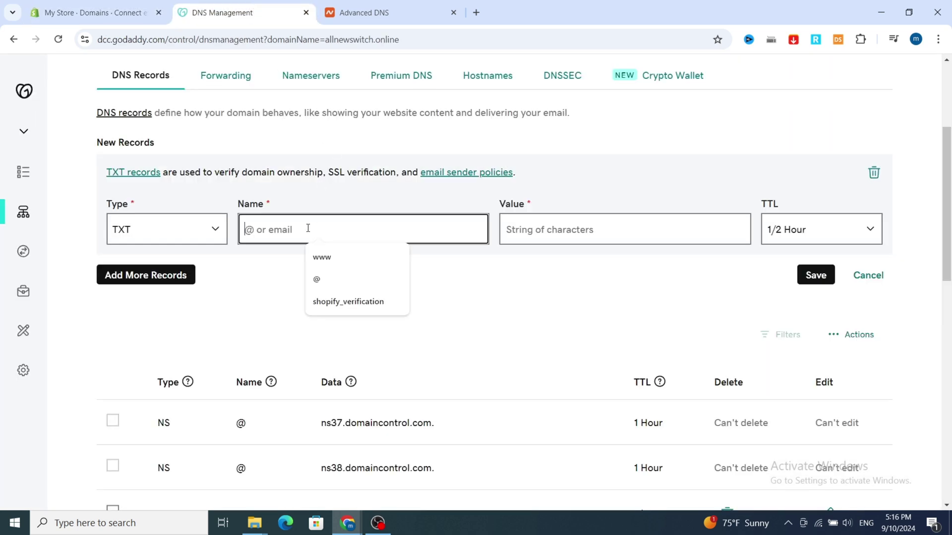
key("ctrl+v")
Step: Paste Shopify's verification value into the TXT record and save it
left_click(538, 238)
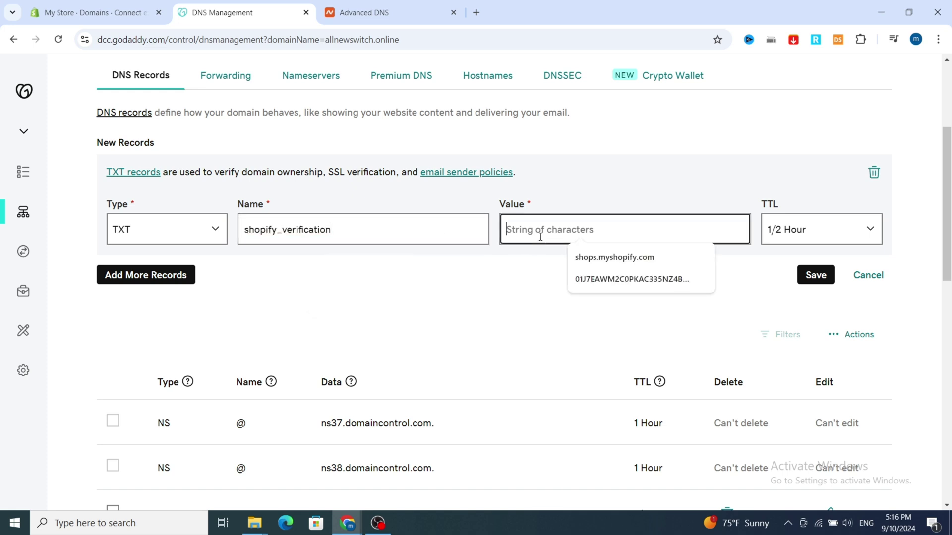
left_click(94, 12)
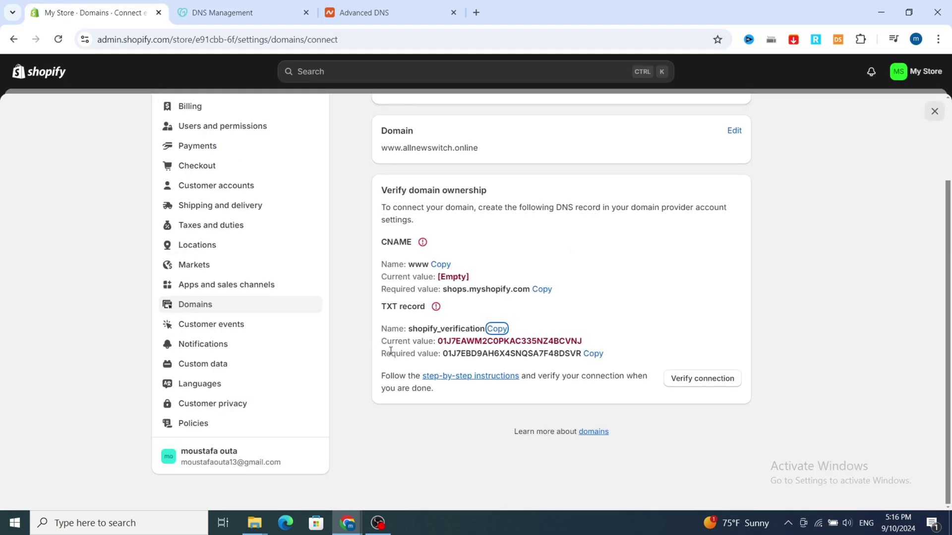
left_click(593, 353)
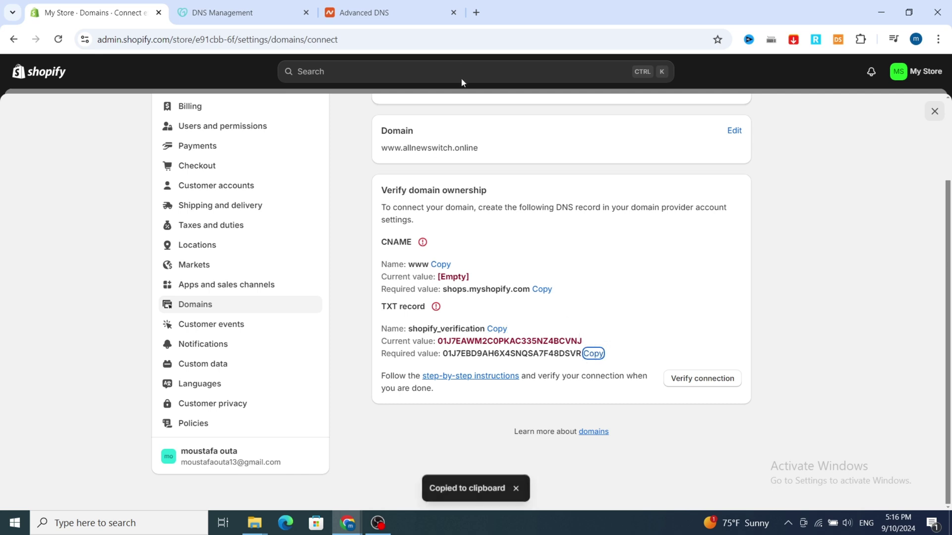
left_click(259, 16)
left_click(576, 228)
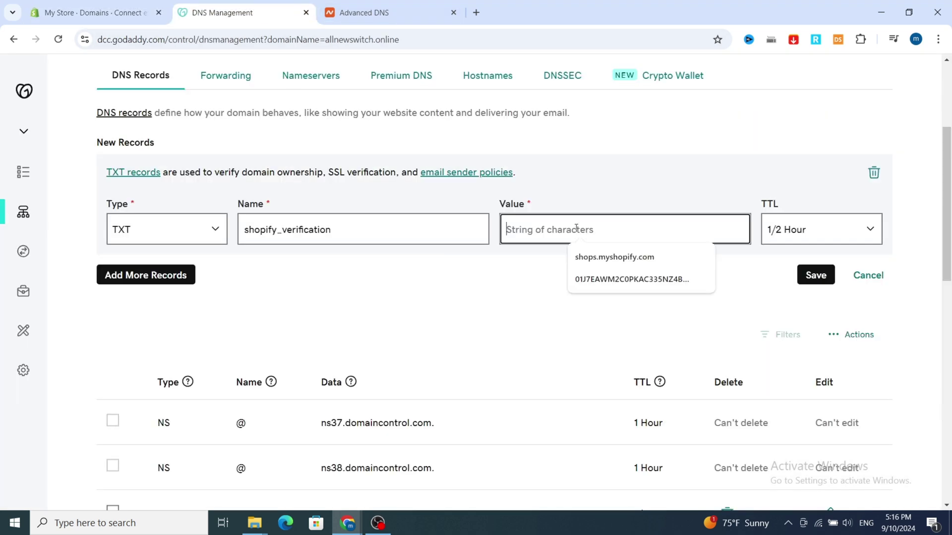
key("ctrl+v")
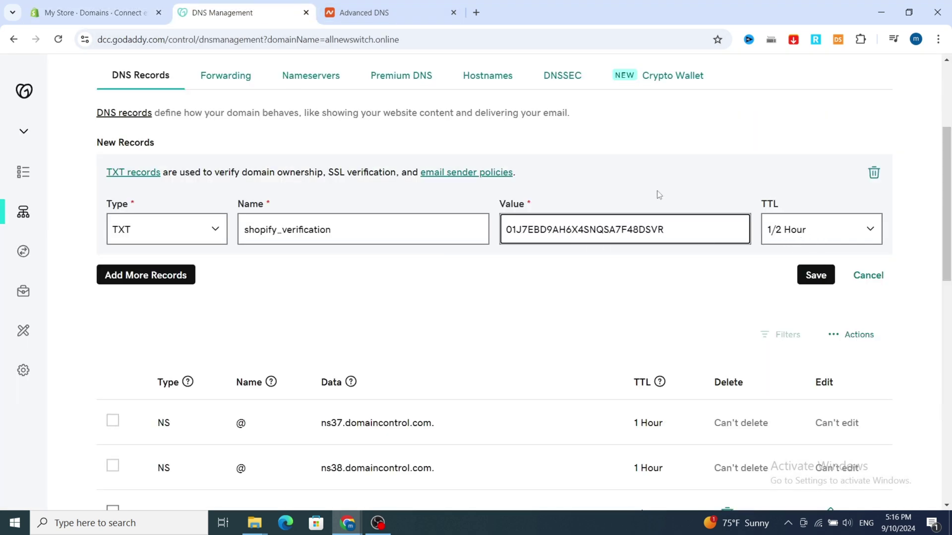
left_click(817, 277)
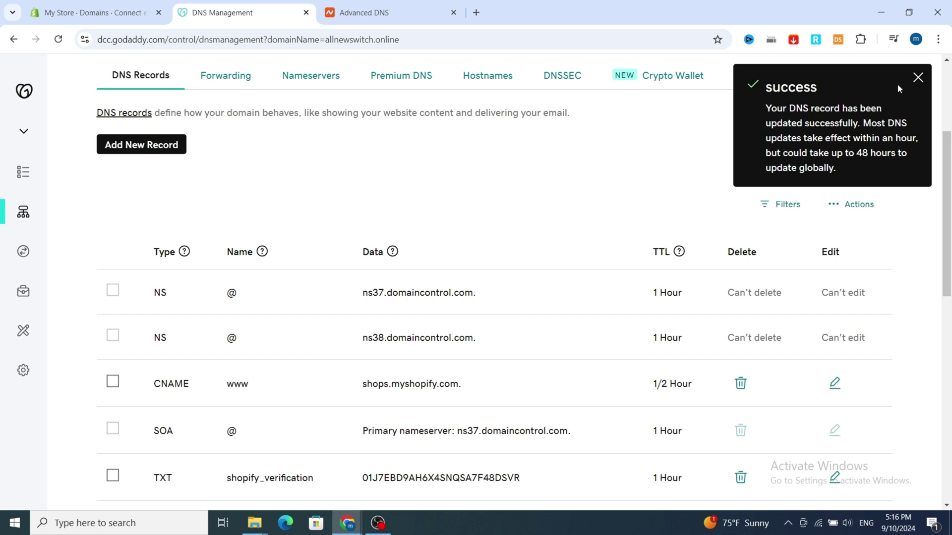
Step: Dismiss the success notice and compare GoDaddy's saved records against Shopify's requirements
left_click(918, 78)
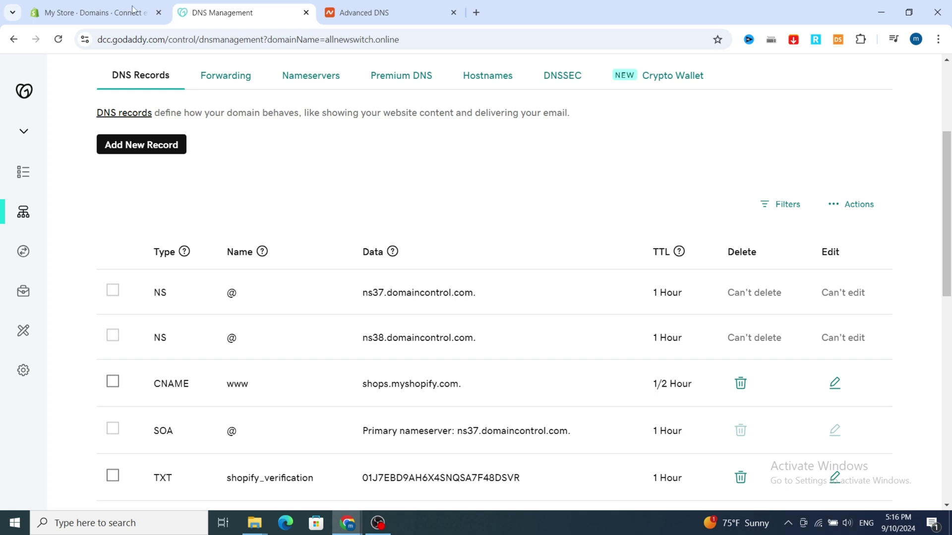
left_click(59, 16)
left_click(215, 15)
left_click(88, 11)
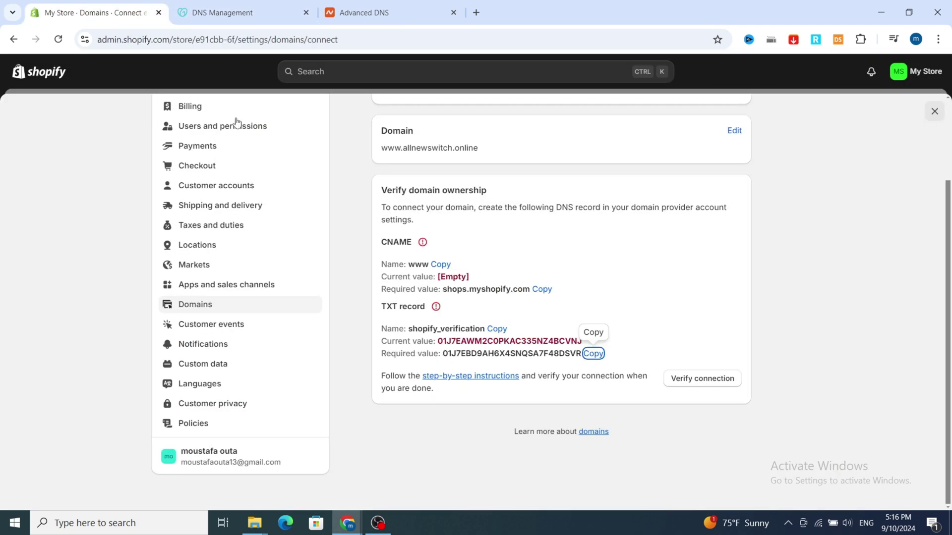
left_click(681, 380)
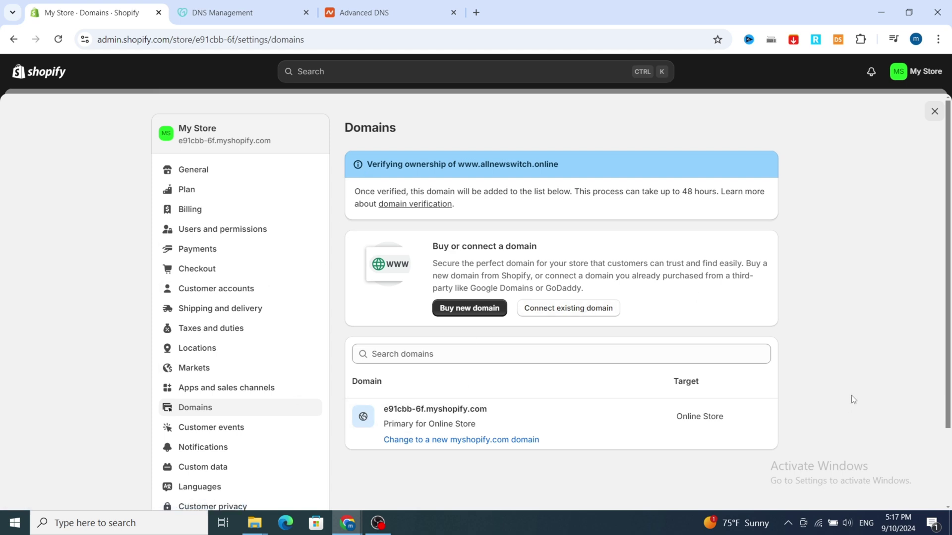
scroll(851, 398, "down", 1)
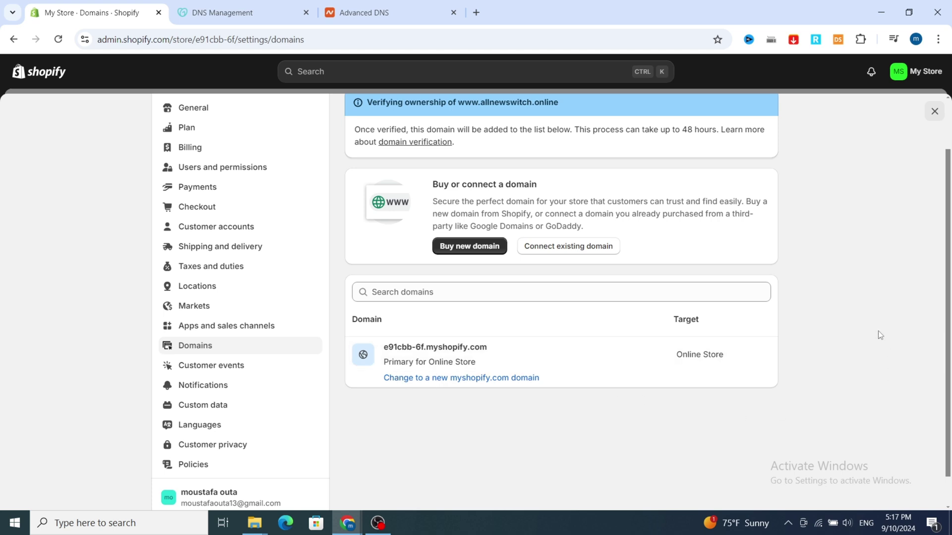
scroll(881, 347, "up", 2)
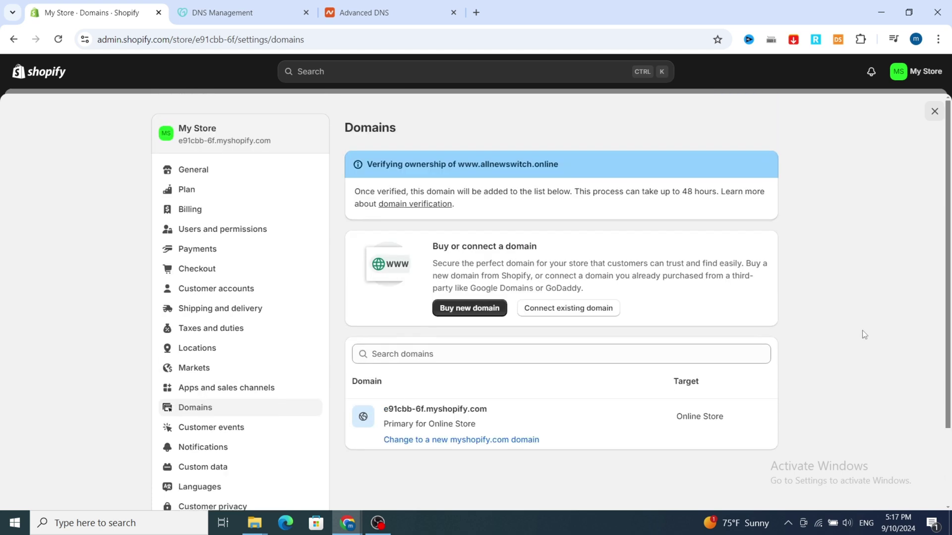
scroll(862, 330, "down", 2)
scroll(862, 284, "up", 2)
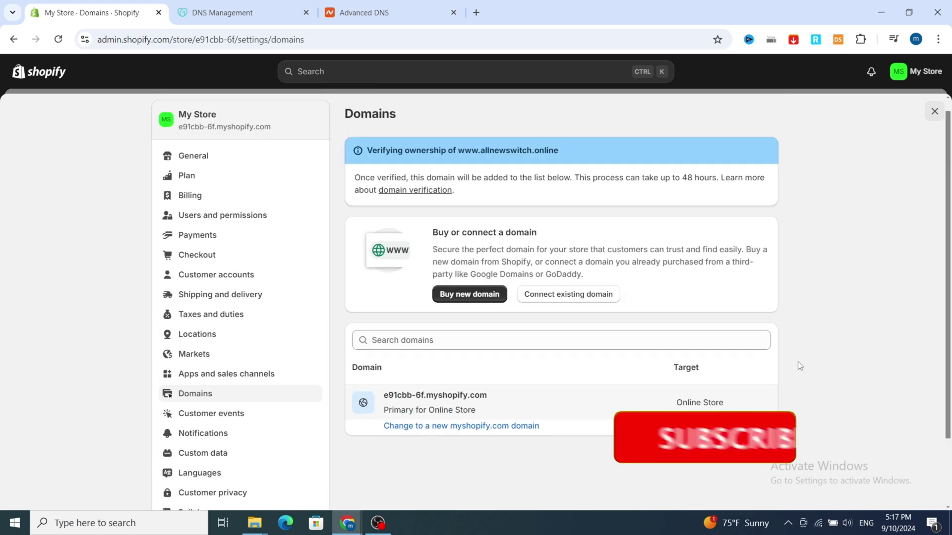